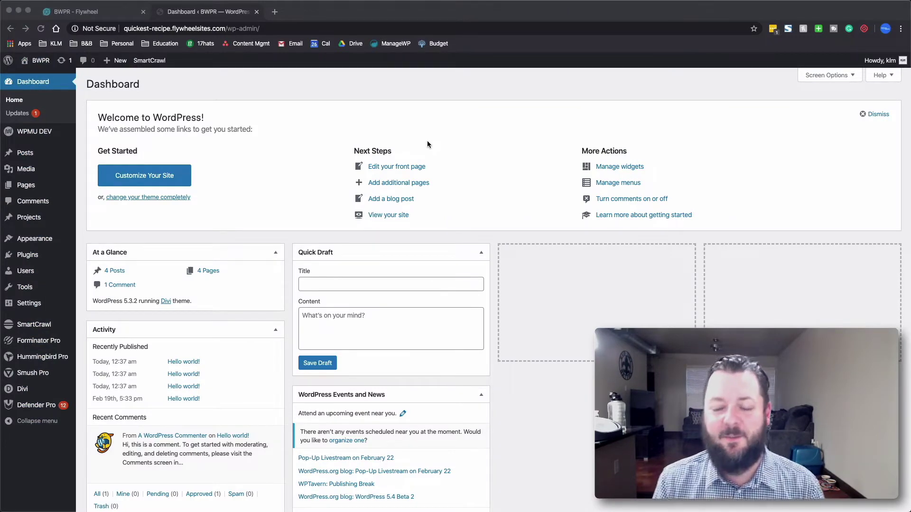
Open the BWPR site's front end in a new browser tab and switch to it
mouse_move(61, 386)
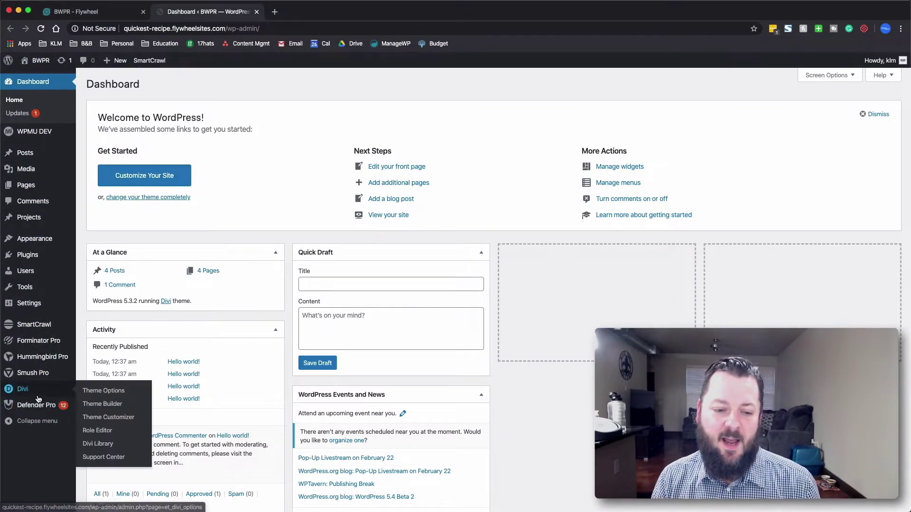
right_click(38, 57)
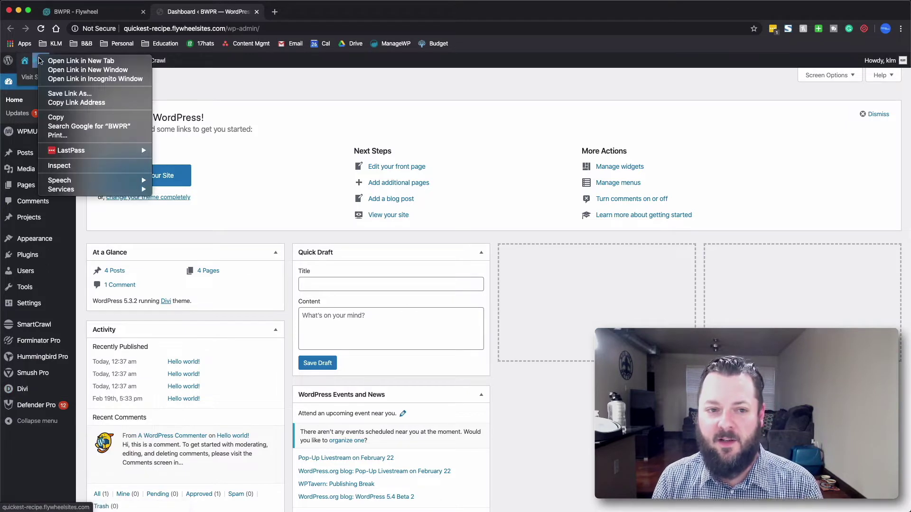
click(62, 60)
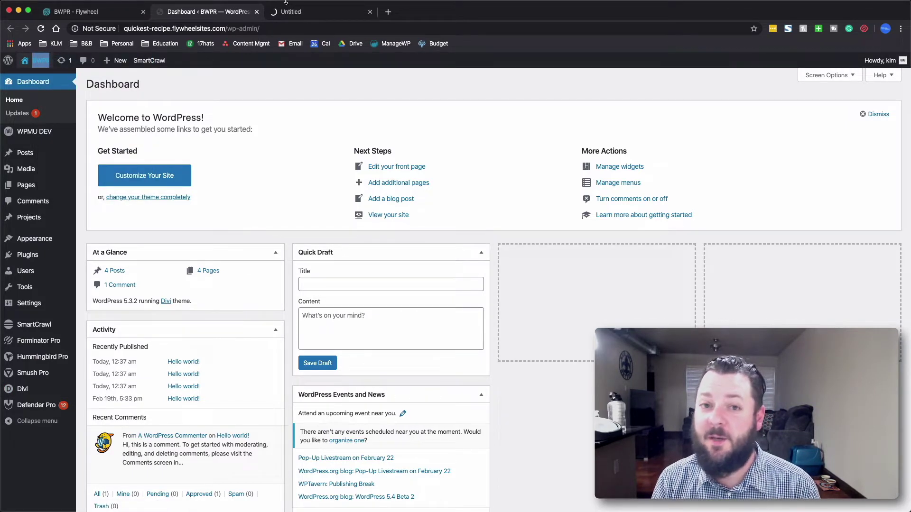
click(303, 11)
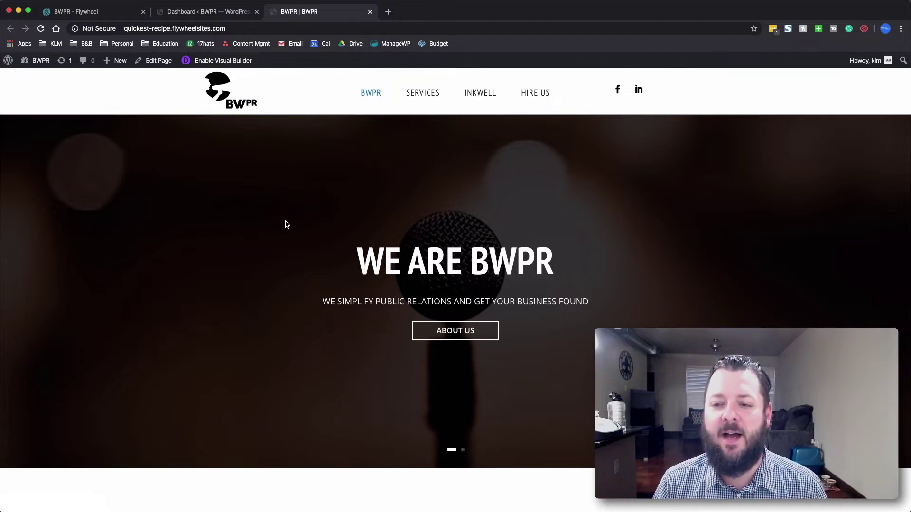
Examine how the homepage header behaves when moving down past the hero and back up
scroll(286, 224, down, 5)
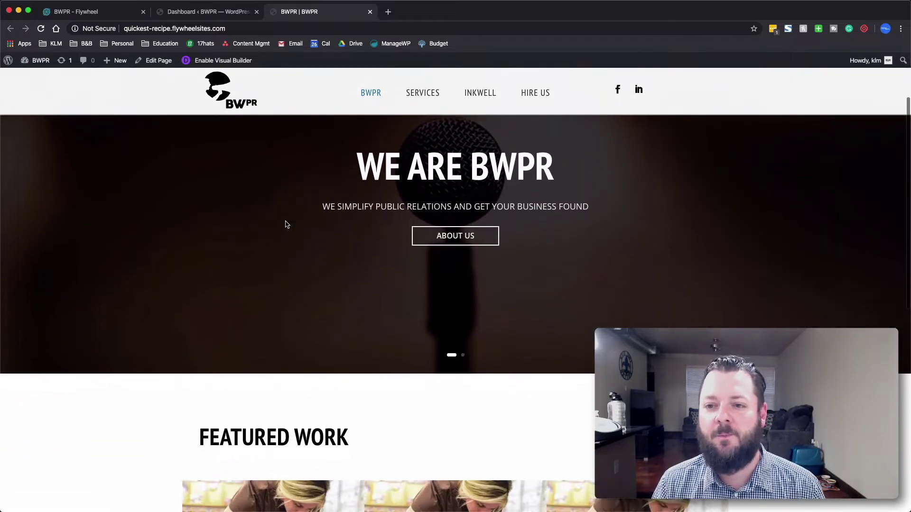
scroll(287, 224, down, 5)
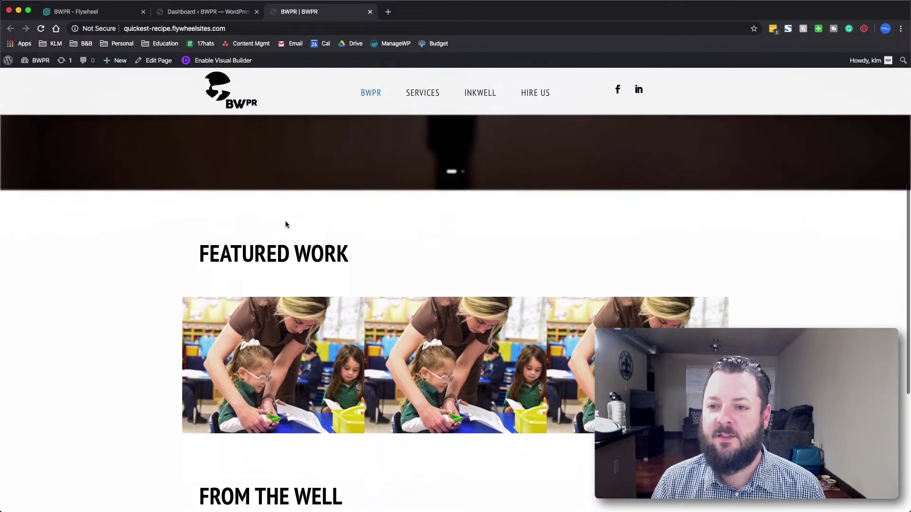
scroll(286, 225, down, 4)
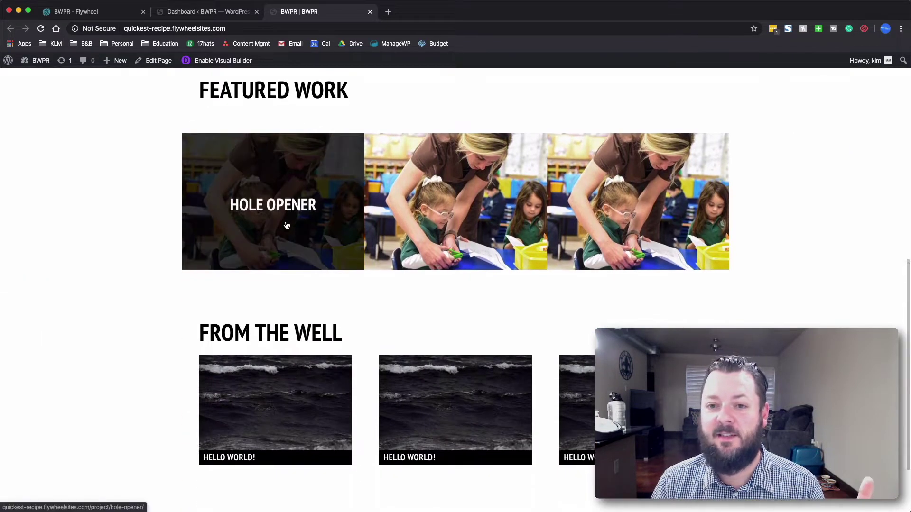
scroll(287, 225, down, 2)
scroll(285, 224, up, 6)
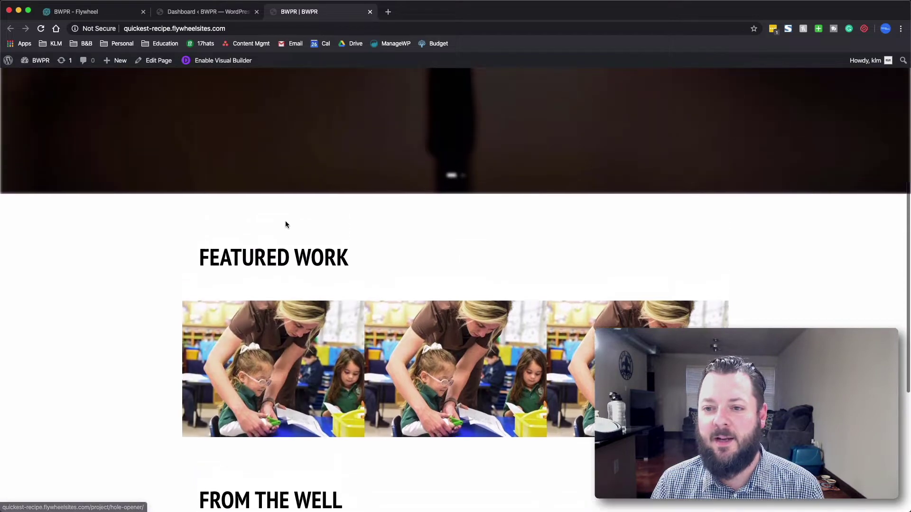
scroll(286, 225, up, 6)
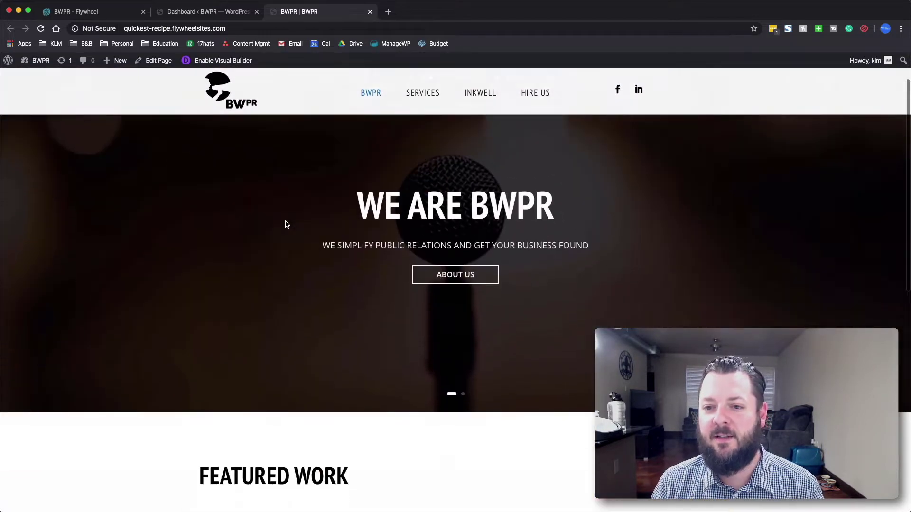
scroll(286, 224, down, 5)
scroll(285, 224, up, 5)
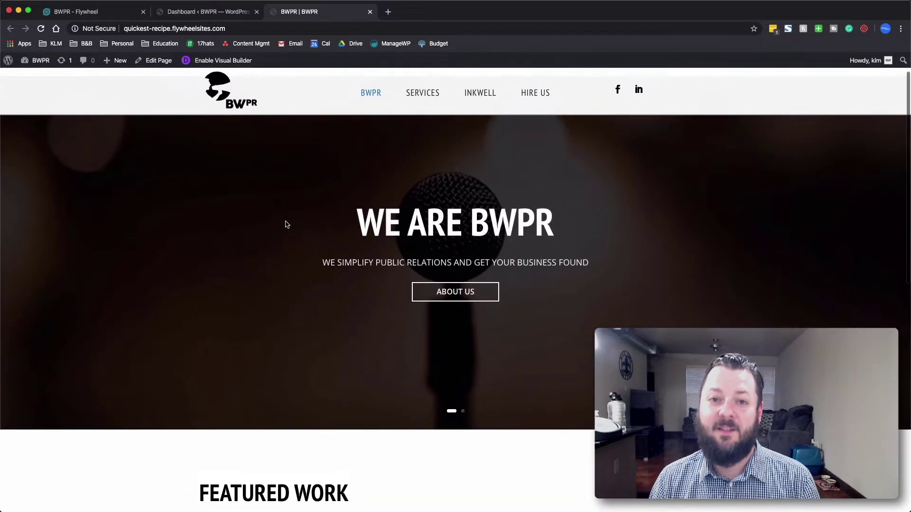
scroll(286, 224, down, 5)
scroll(287, 224, up, 5)
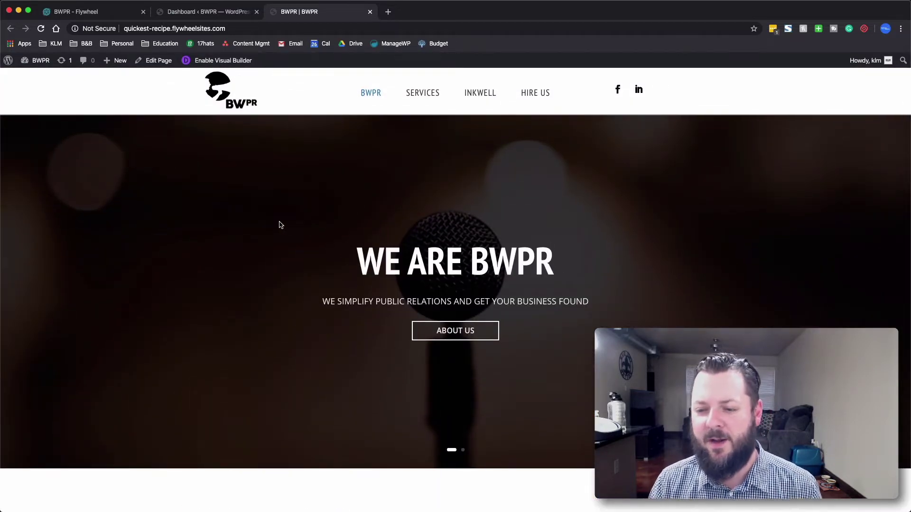
scroll(282, 228, down, 1)
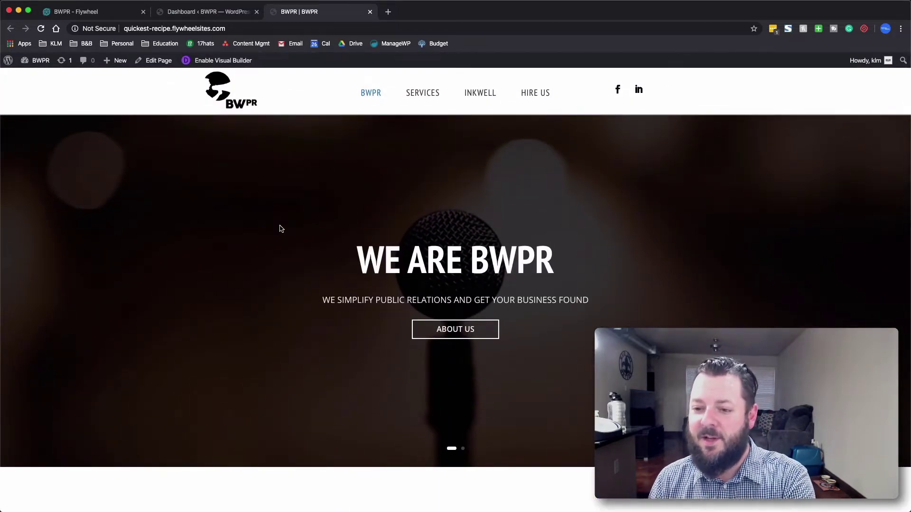
scroll(280, 229, down, 5)
scroll(280, 230, down, 3)
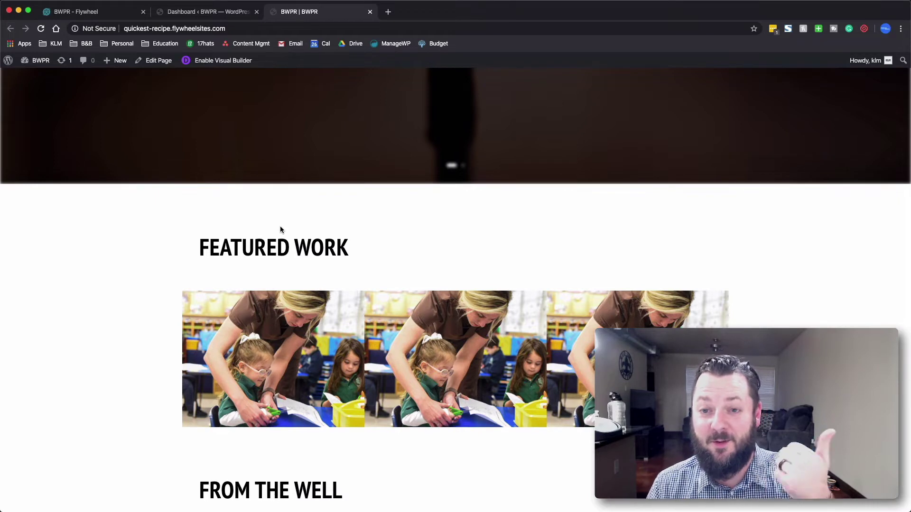
scroll(280, 229, up, 8)
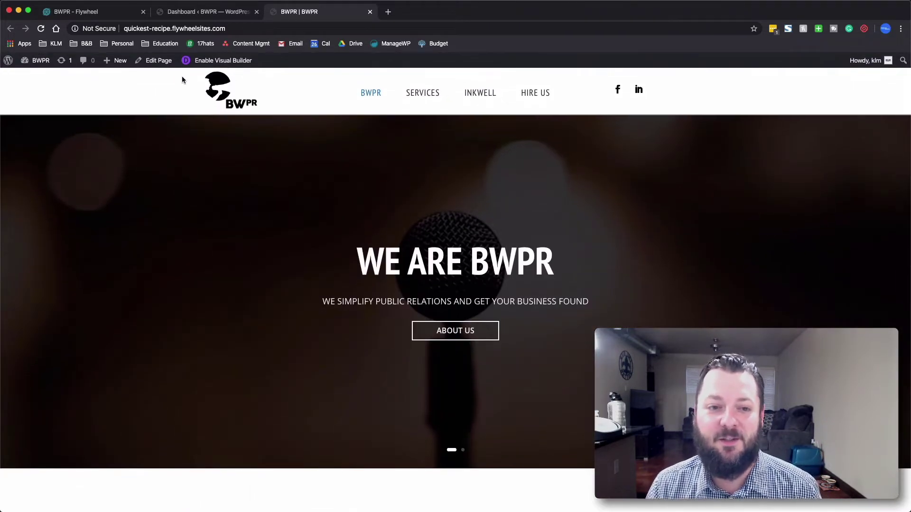
Return to the WordPress dashboard and open the Global Header in Divi's Theme Builder for editing, restoring its autosave
click(192, 10)
mouse_move(33, 390)
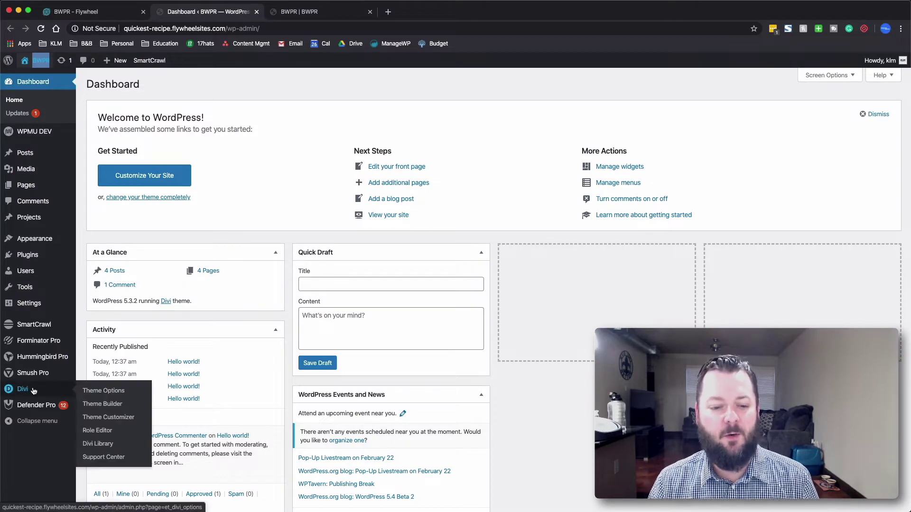
click(105, 405)
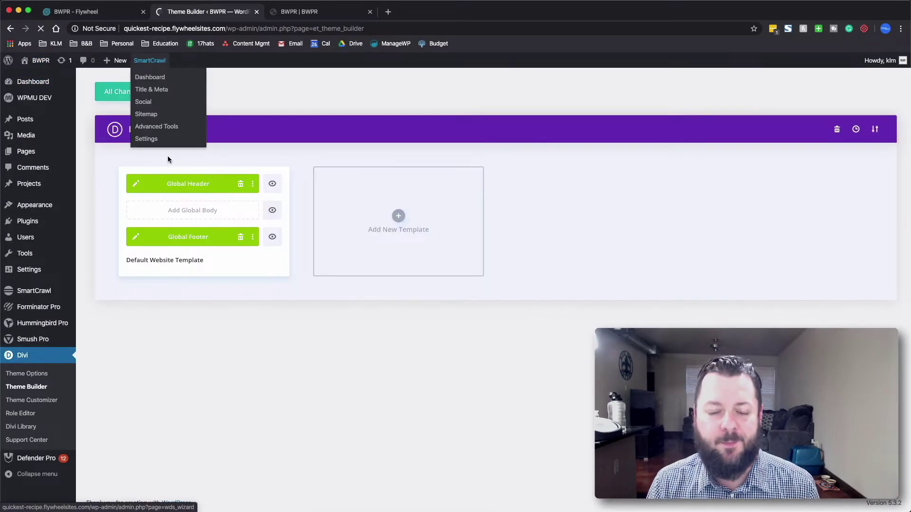
click(136, 185)
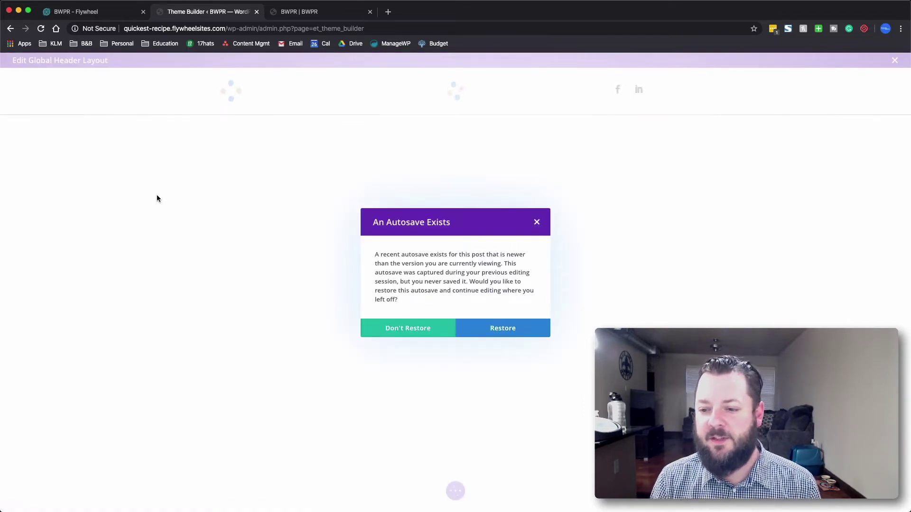
click(495, 332)
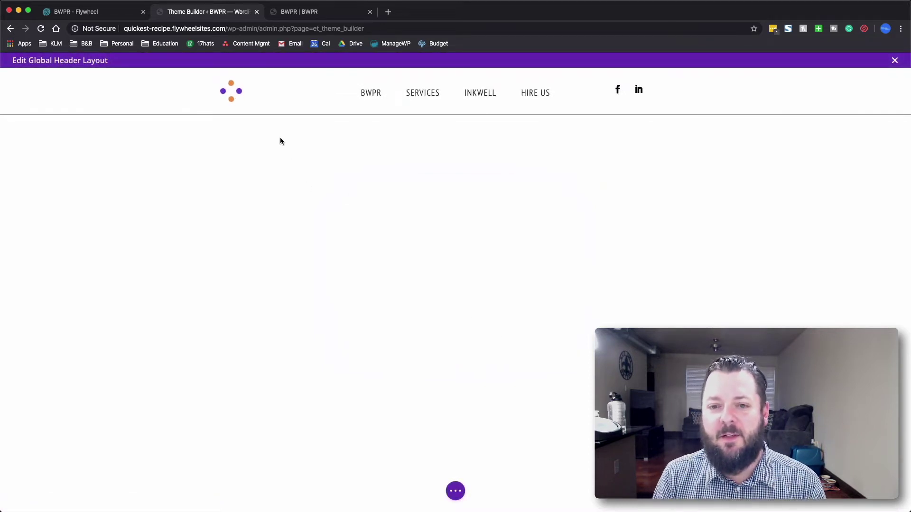
Review the Main Element custom CSS of the header row, then close the row settings
mouse_move(30, 86)
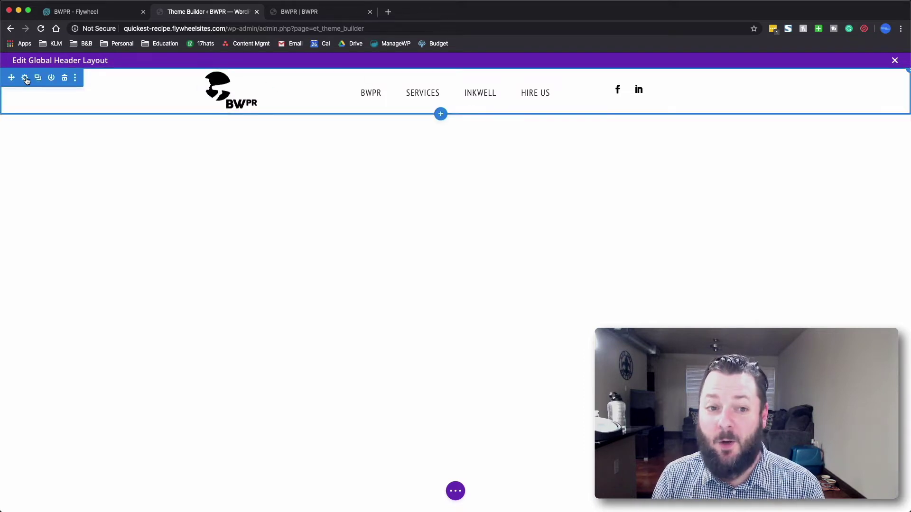
mouse_move(285, 78)
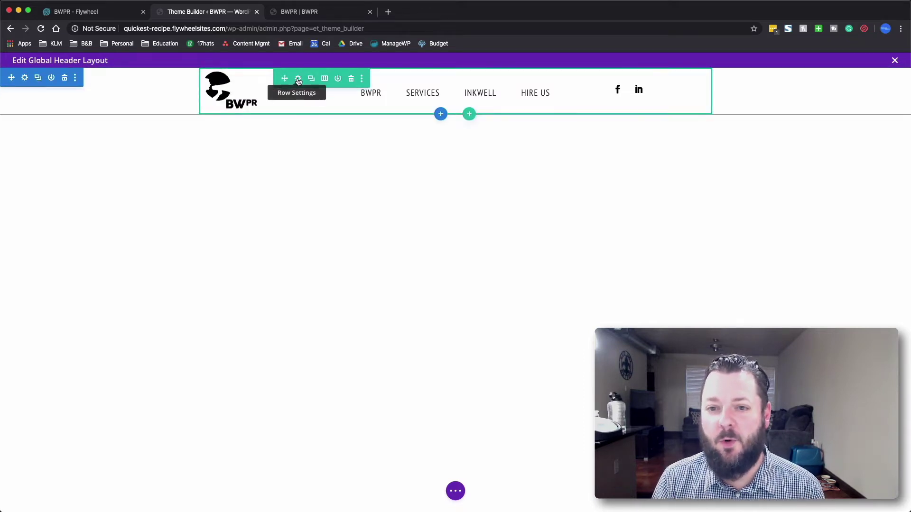
click(299, 80)
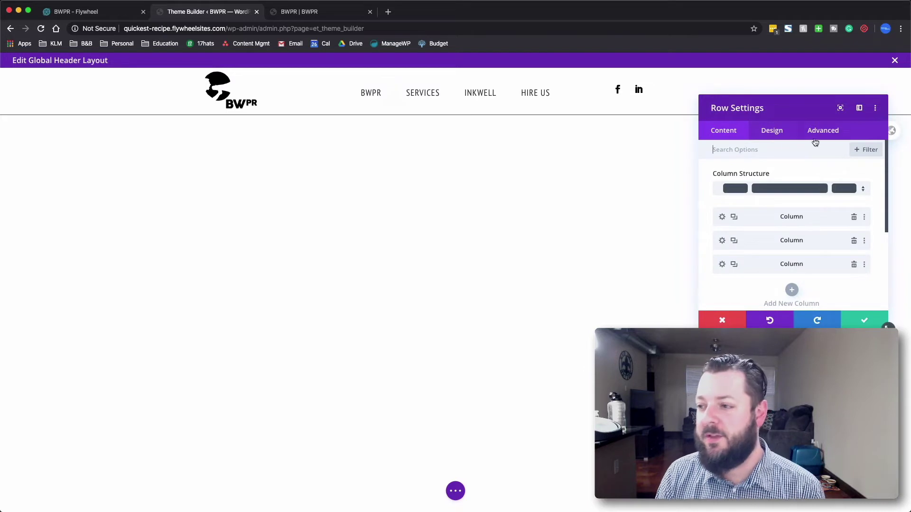
click(823, 130)
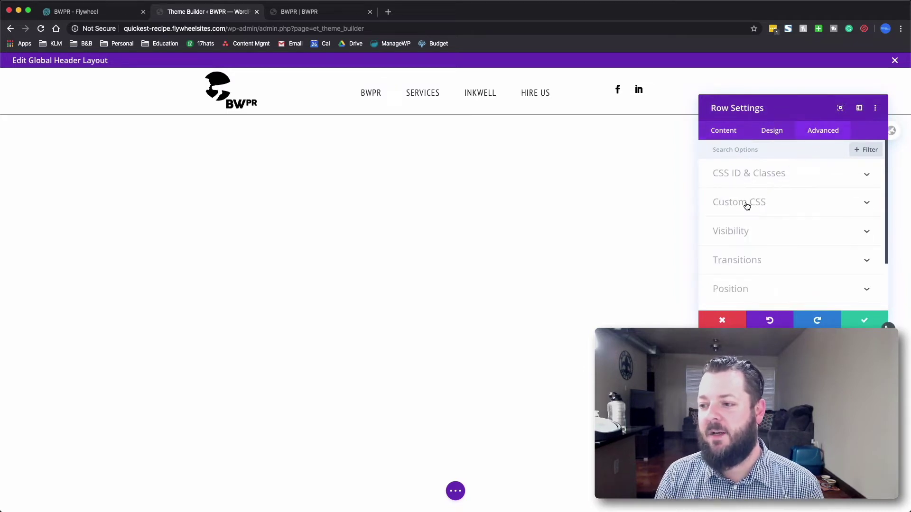
click(745, 204)
scroll(767, 231, down, 1)
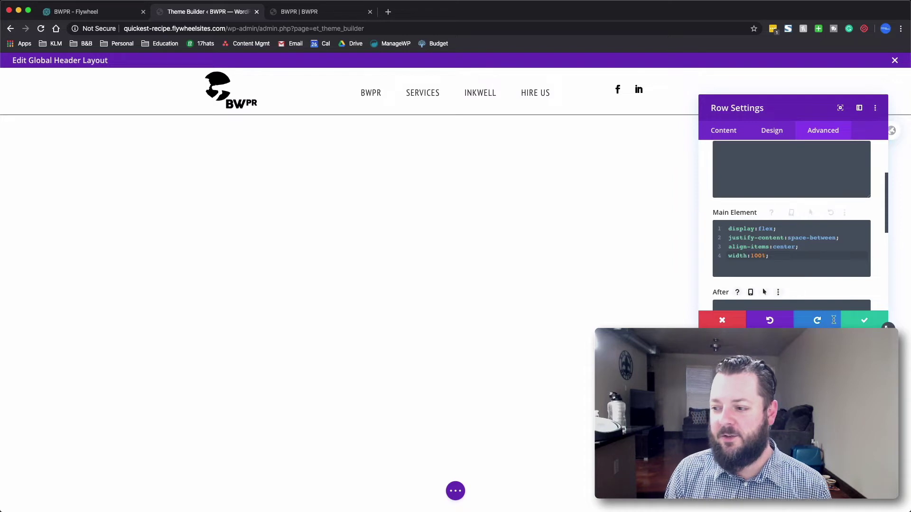
click(857, 325)
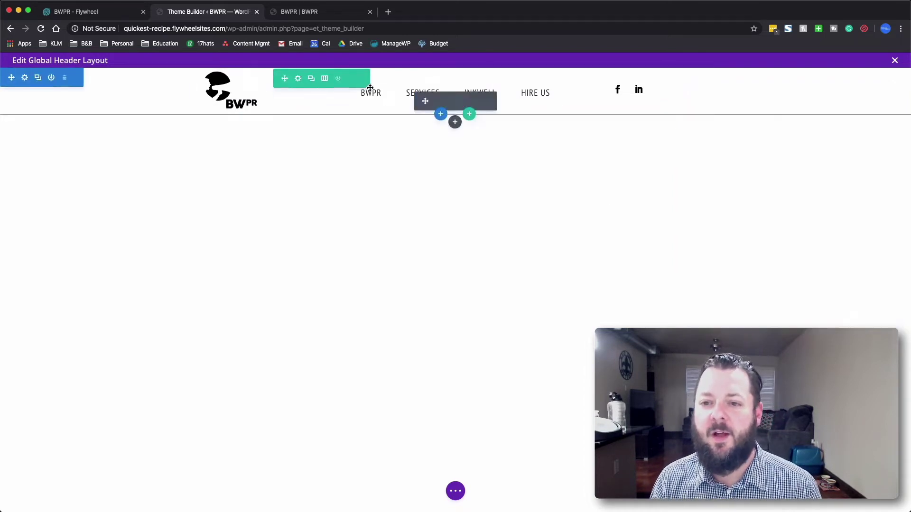
Switch the header layout to wireframe view and review the section's Position settings, including location, vertical offset and Z index
click(455, 490)
click(38, 491)
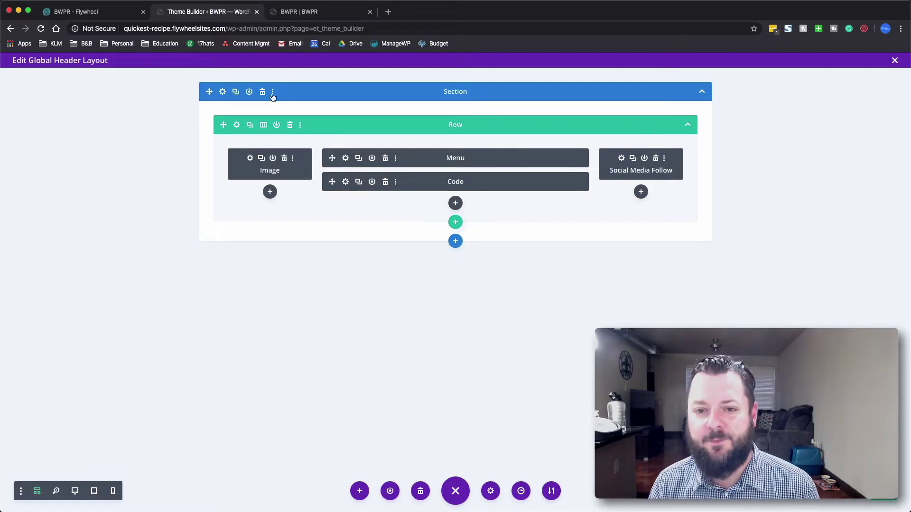
click(223, 92)
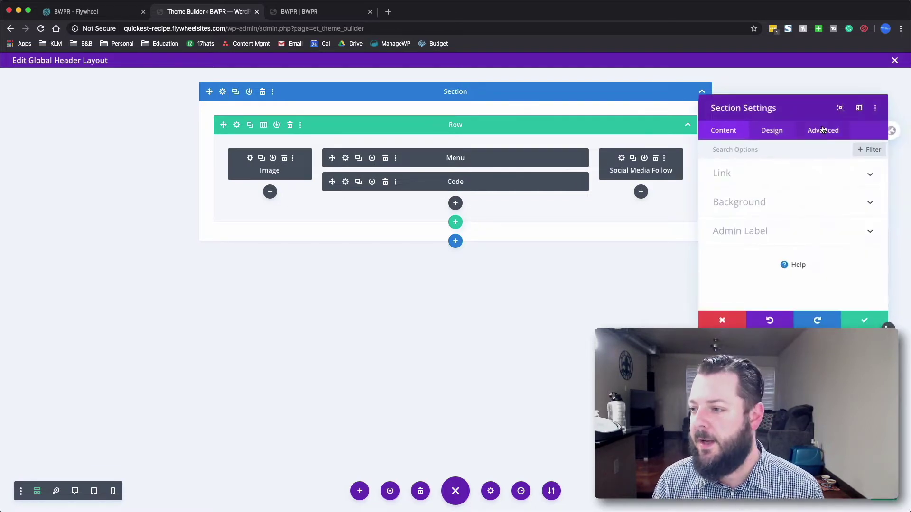
click(824, 130)
scroll(747, 204, down, 3)
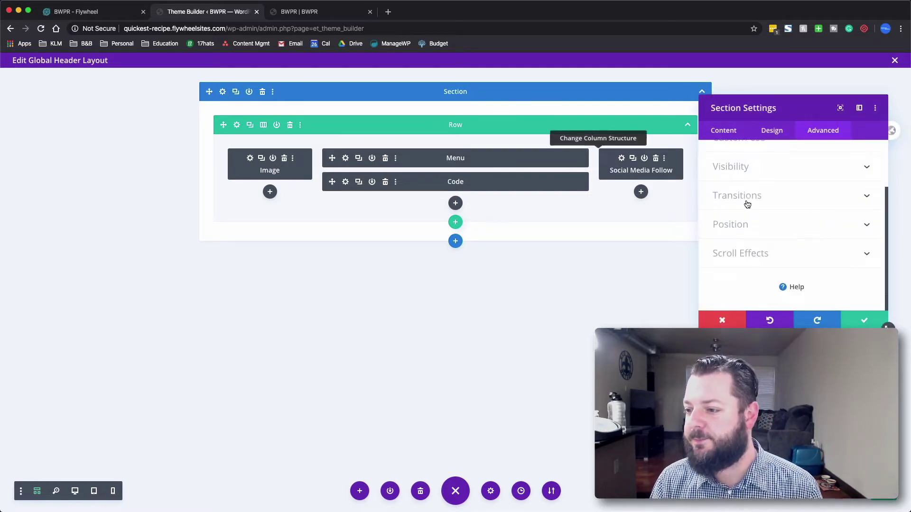
click(743, 226)
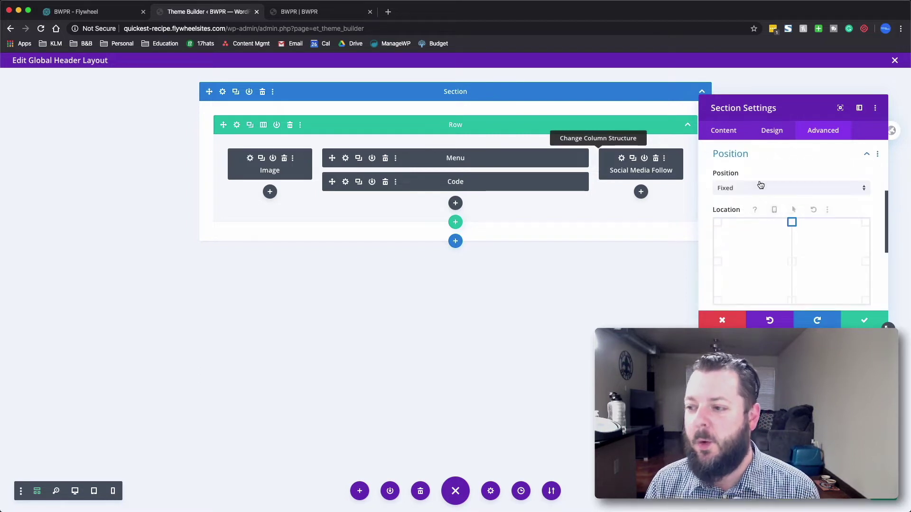
scroll(769, 191, down, 2)
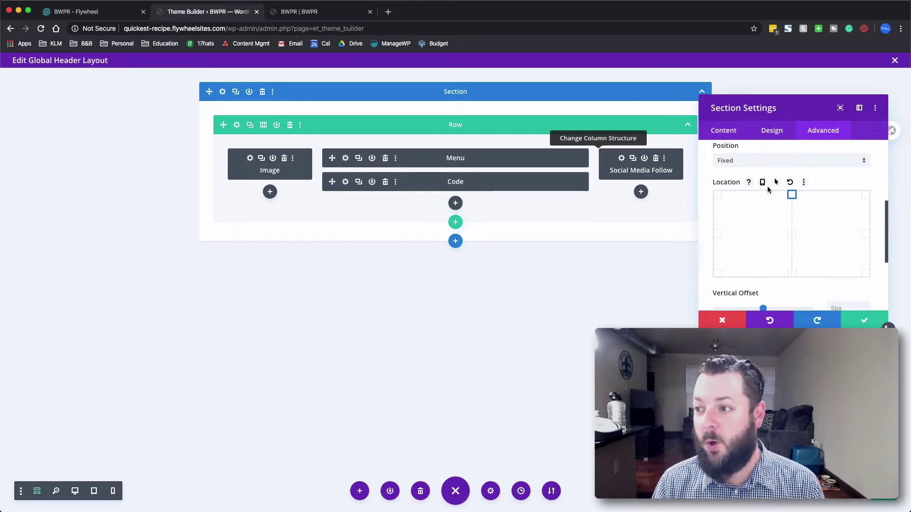
scroll(770, 190, down, 4)
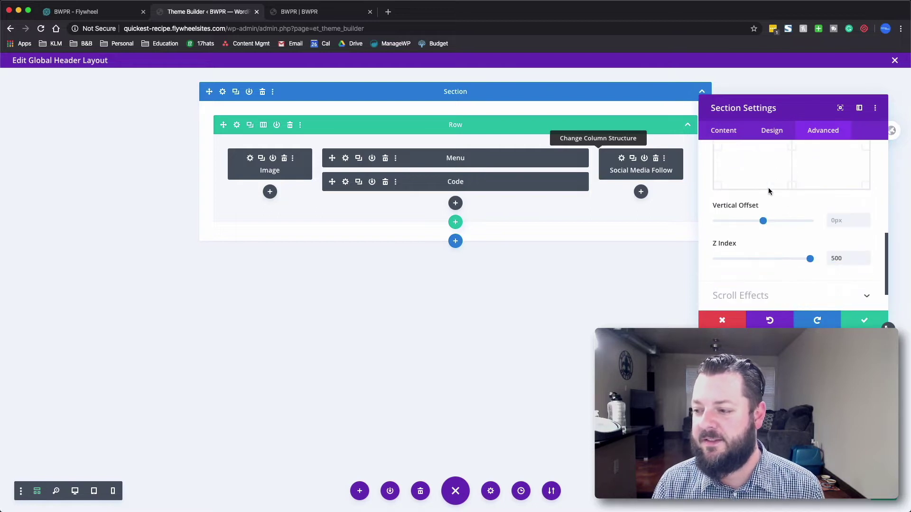
click(858, 320)
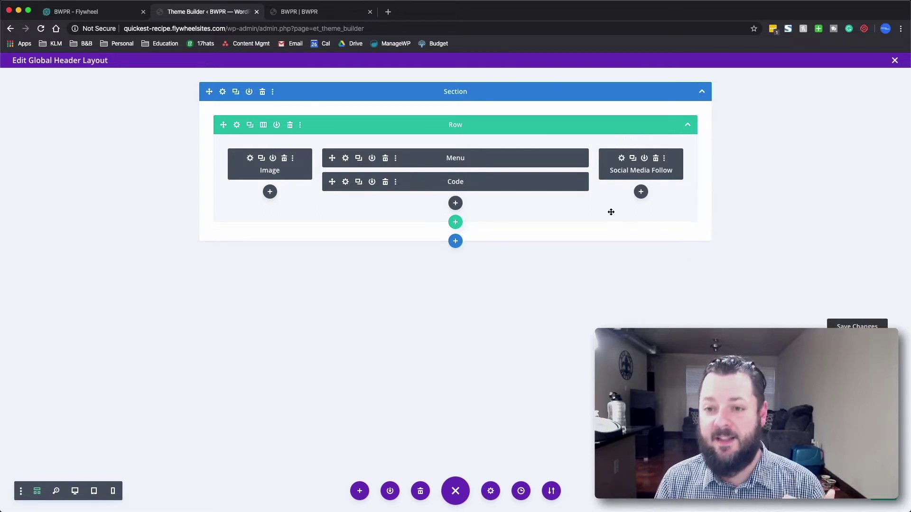
Open the settings of the Code module below the menu, review its jQuery script and enlarge the settings panel
click(346, 182)
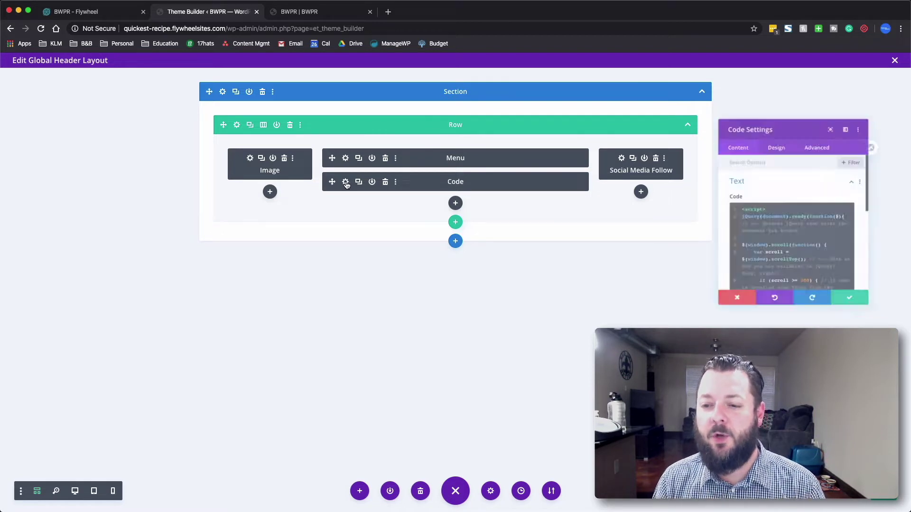
scroll(791, 247, down, 10)
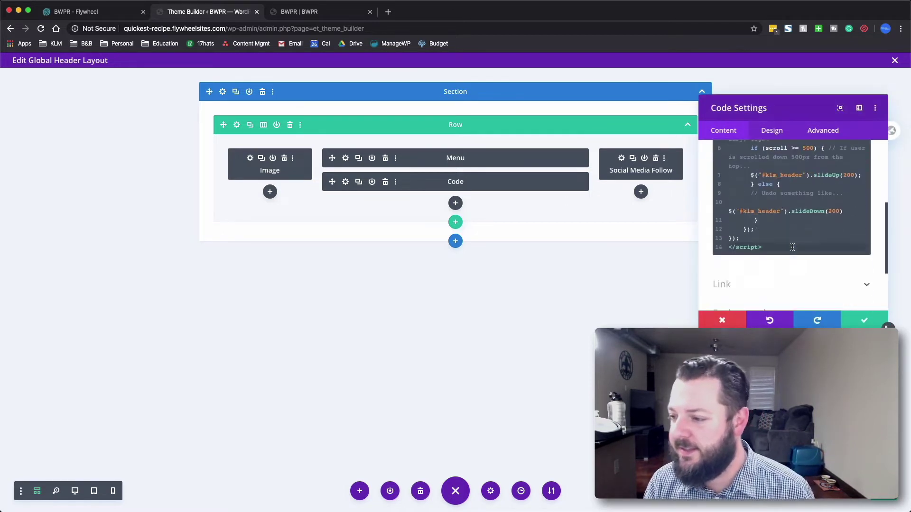
scroll(791, 250, up, 9)
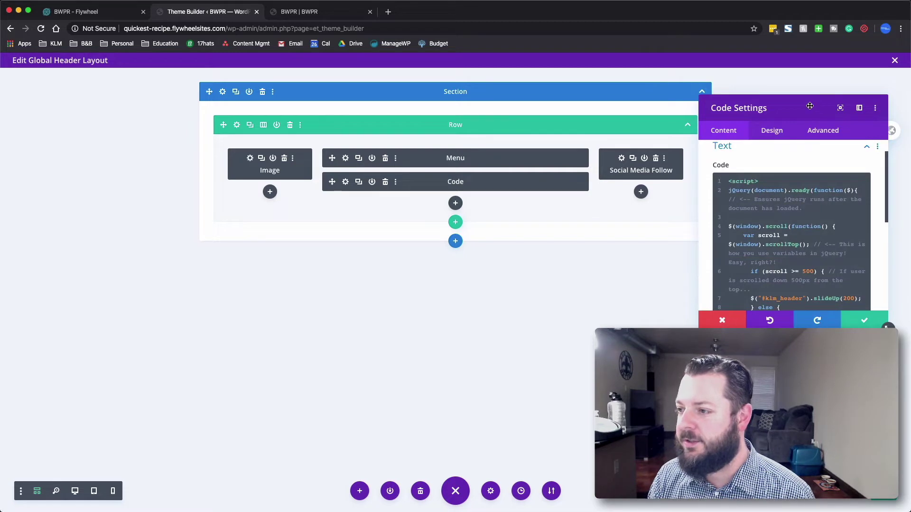
click(839, 109)
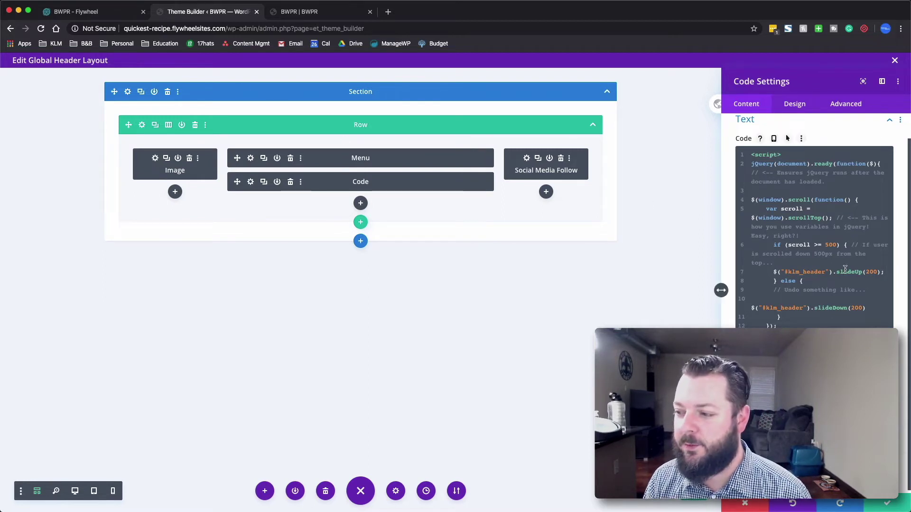
Save the Code module's settings with the script's slide durations at 200, and switch the header layout to desktop view
key(BackSpace)
text(2)
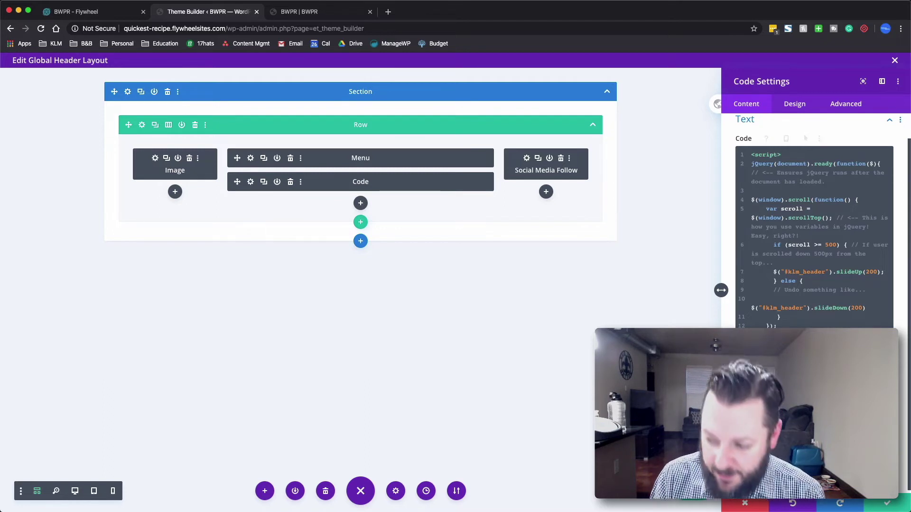
click(886, 504)
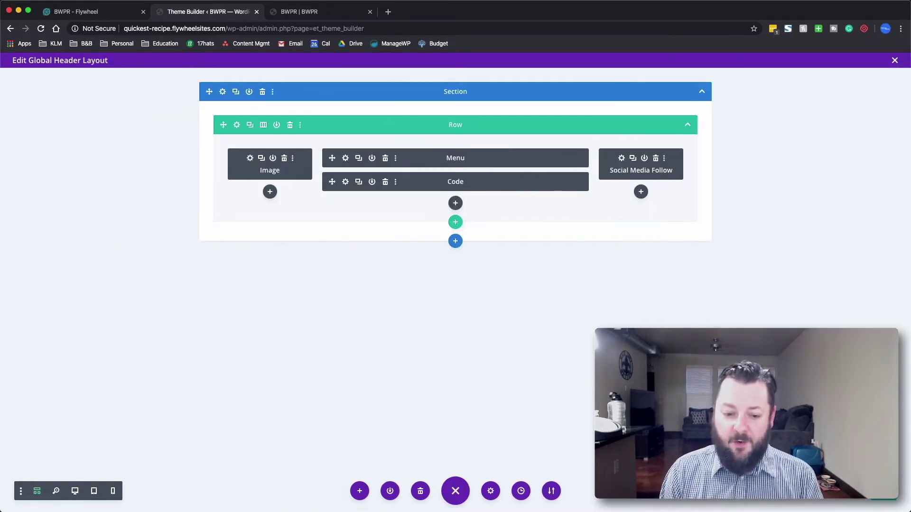
click(75, 491)
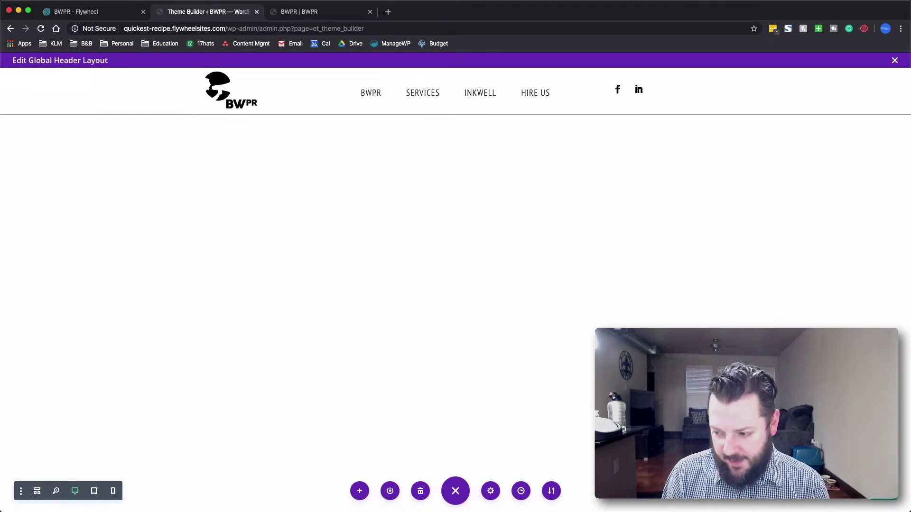
Exit the Global Header layout editor, saving all changes
click(894, 62)
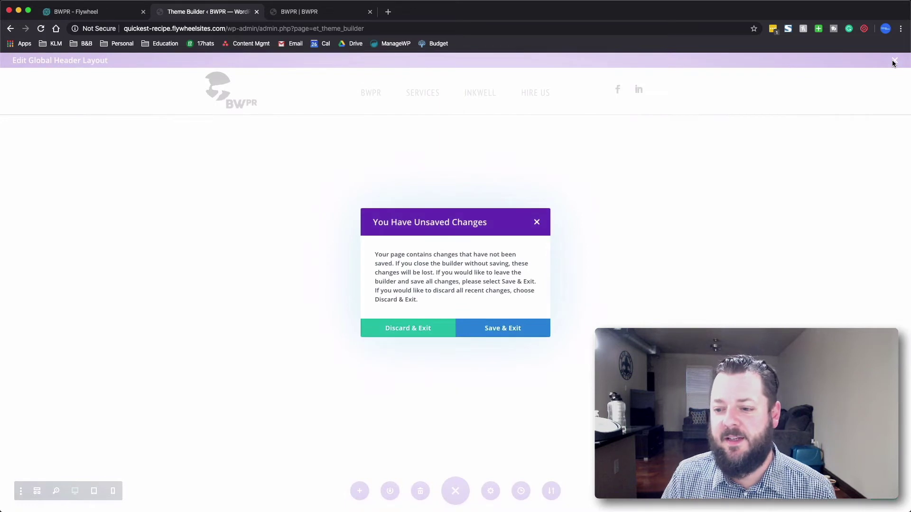
click(532, 224)
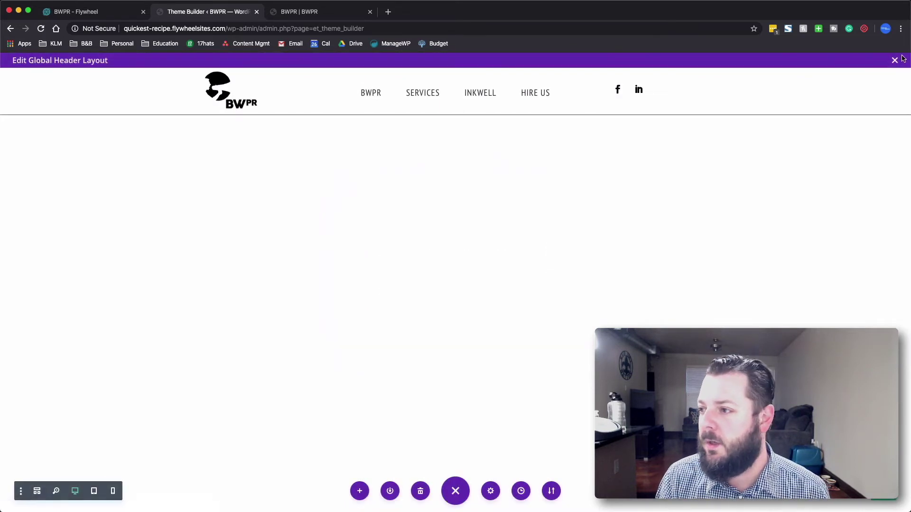
click(896, 61)
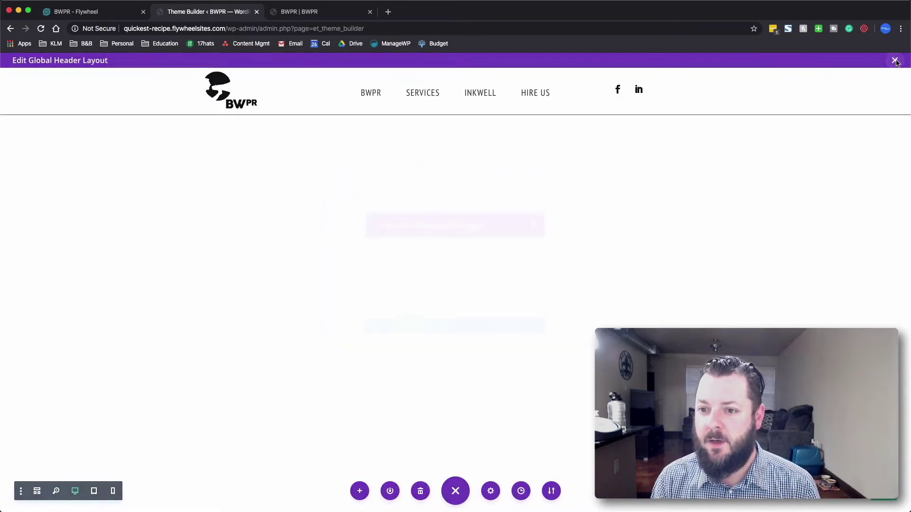
click(519, 325)
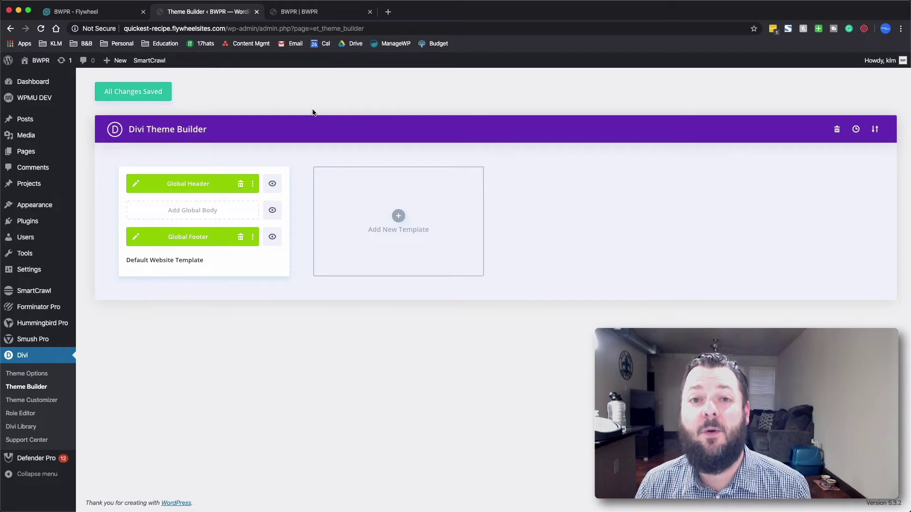
Check the header's slide behaviour on the live BWPR page while scrolling down and back up, and return to the Theme Builder
click(298, 12)
scroll(334, 233, down, 10)
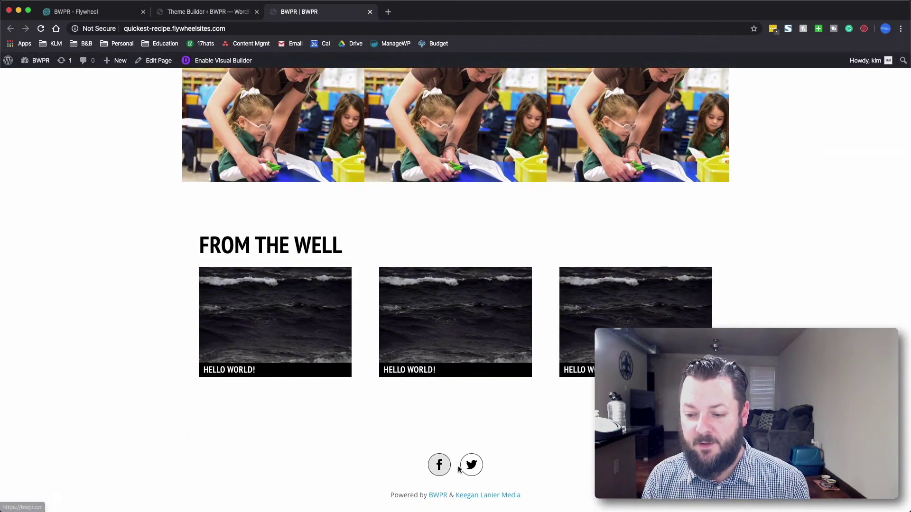
scroll(449, 425, up, 15)
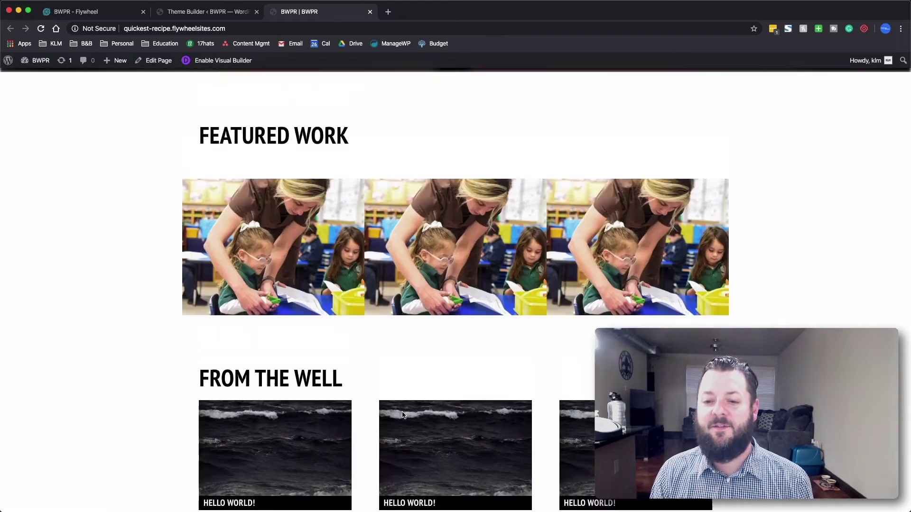
click(221, 12)
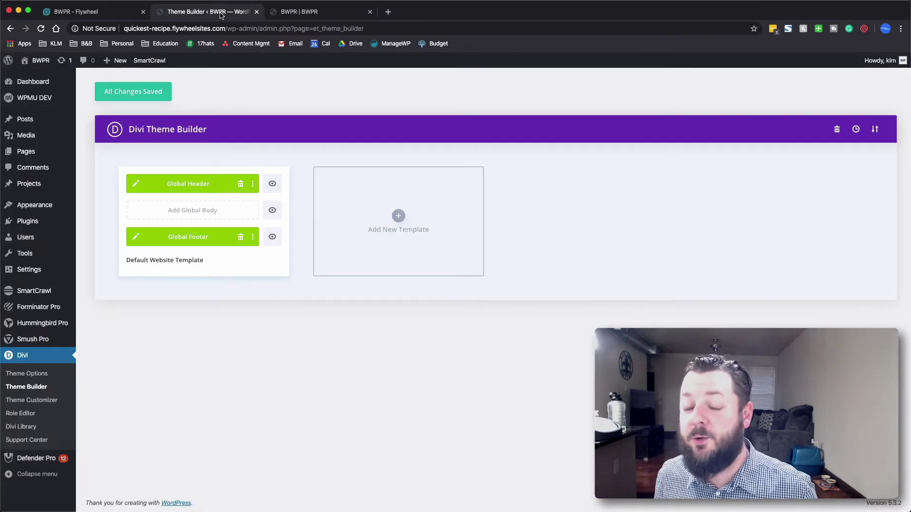